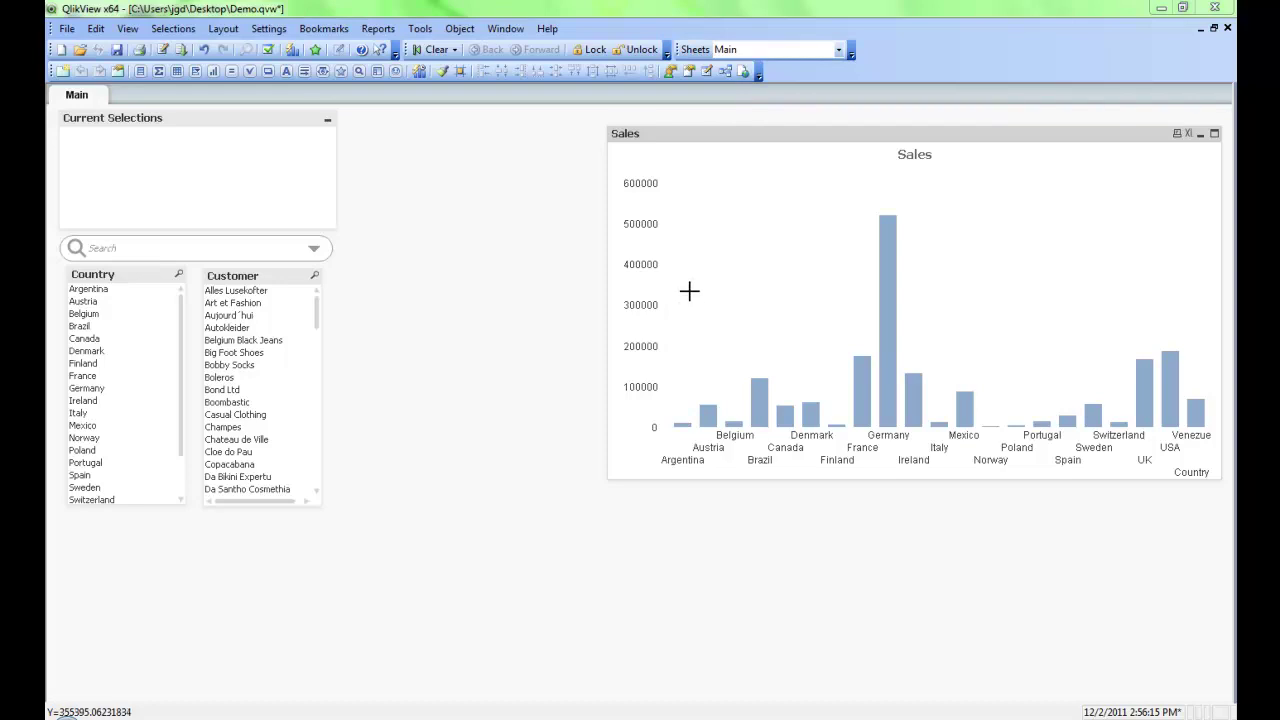
Open Chart Properties for the Sales chart (CH02) and move the dialog to the left.
right_click(691, 175)
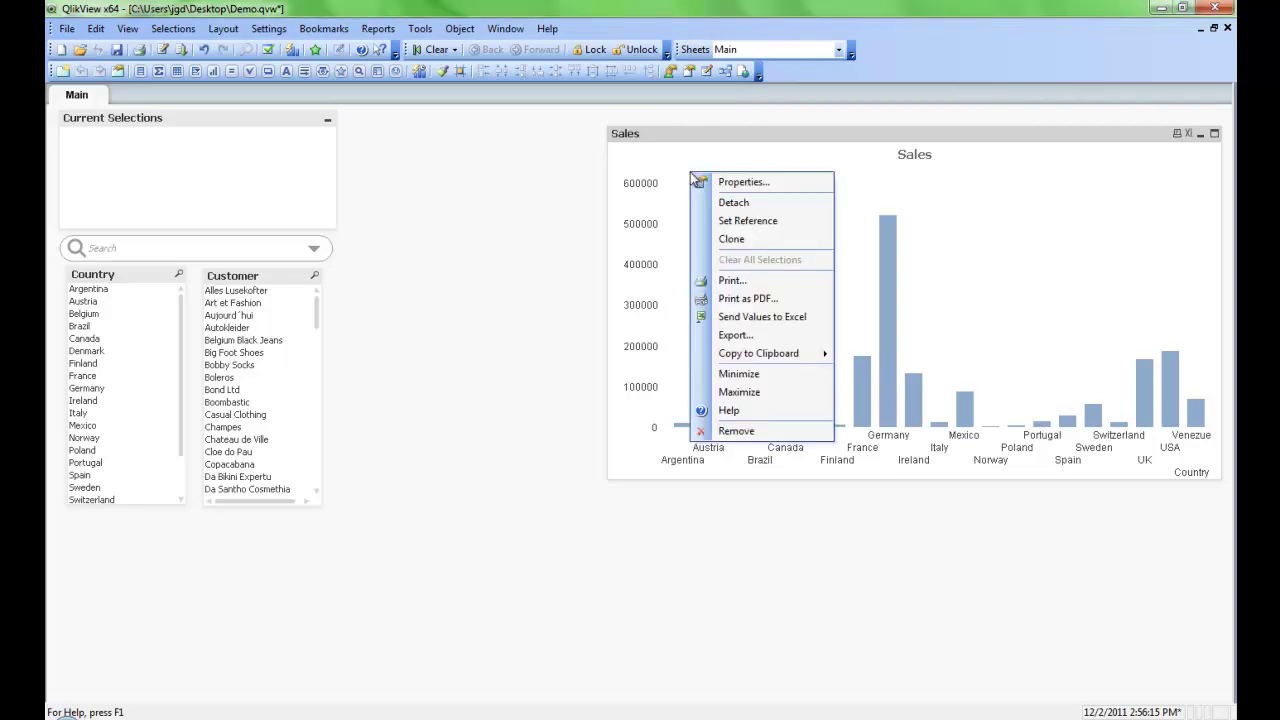
left_click(766, 184)
left_click_drag(745, 145, 417, 123)
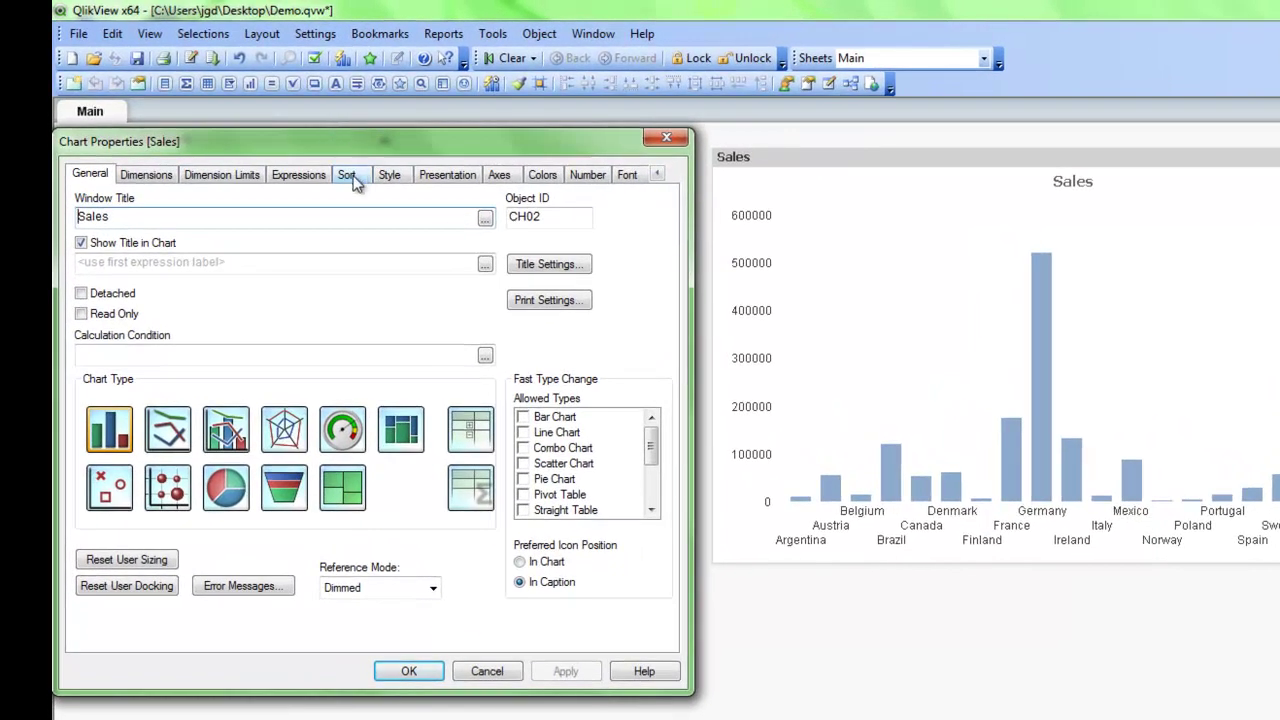
Sort the Sales chart by Y-value, descending, so Germany comes first, and apply it.
left_click(348, 177)
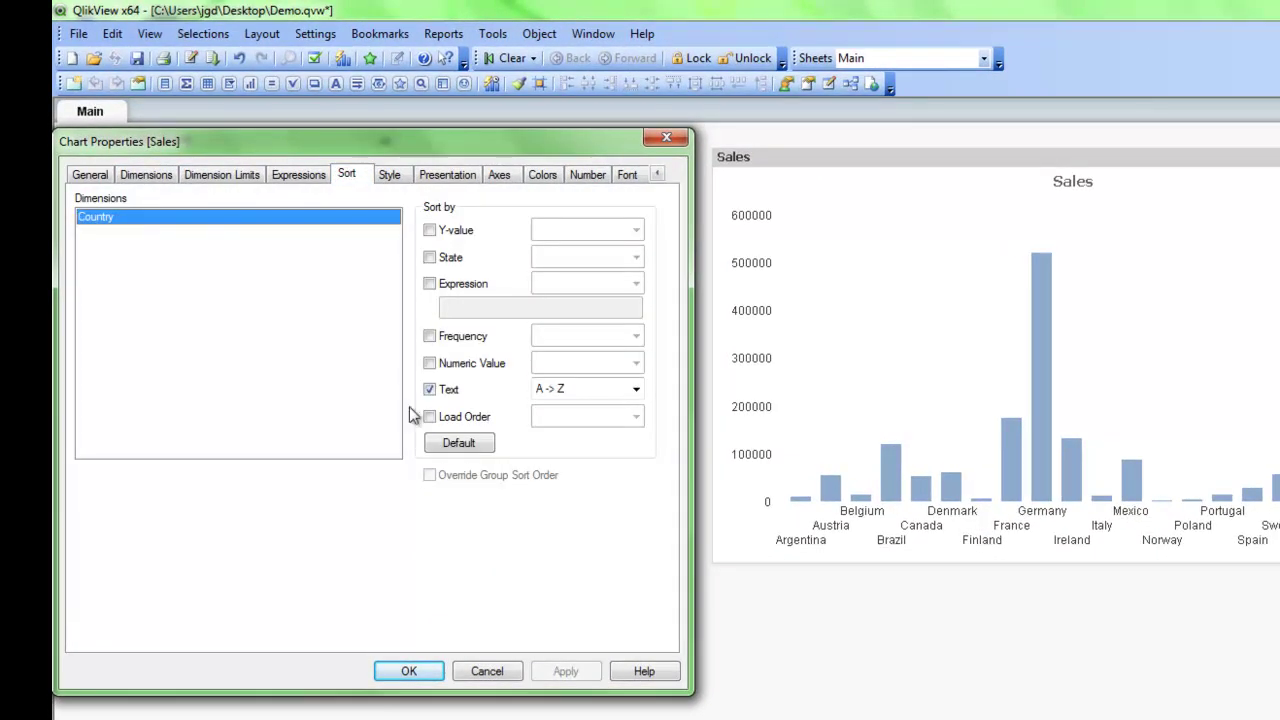
left_click(430, 232)
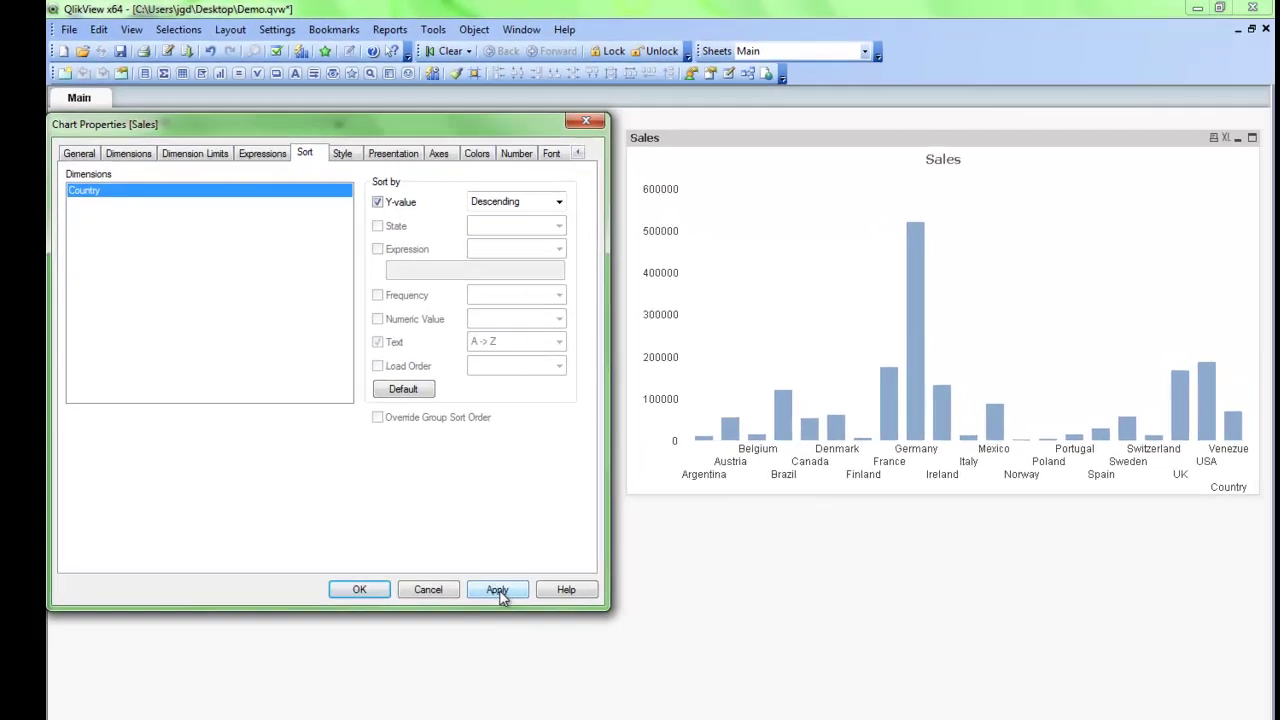
left_click(566, 672)
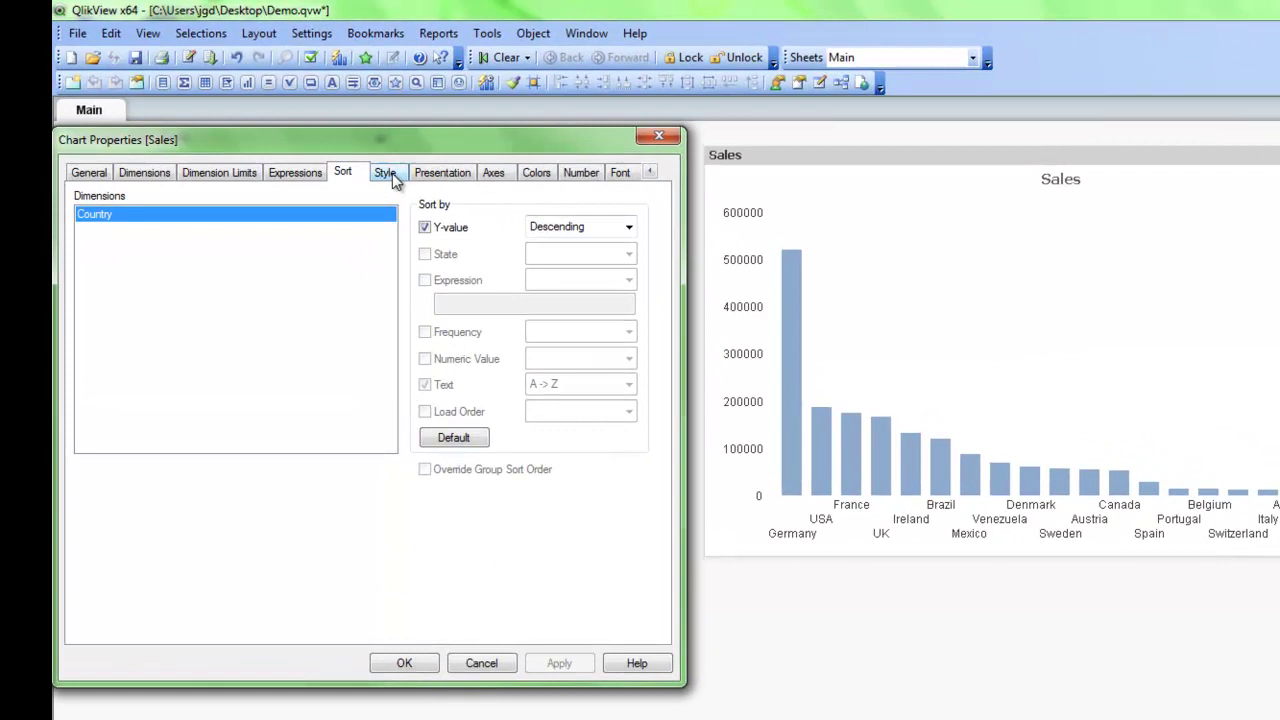
Give the chart the fourth, shaded 3D bar look with horizontal orientation, and apply it.
left_click(386, 173)
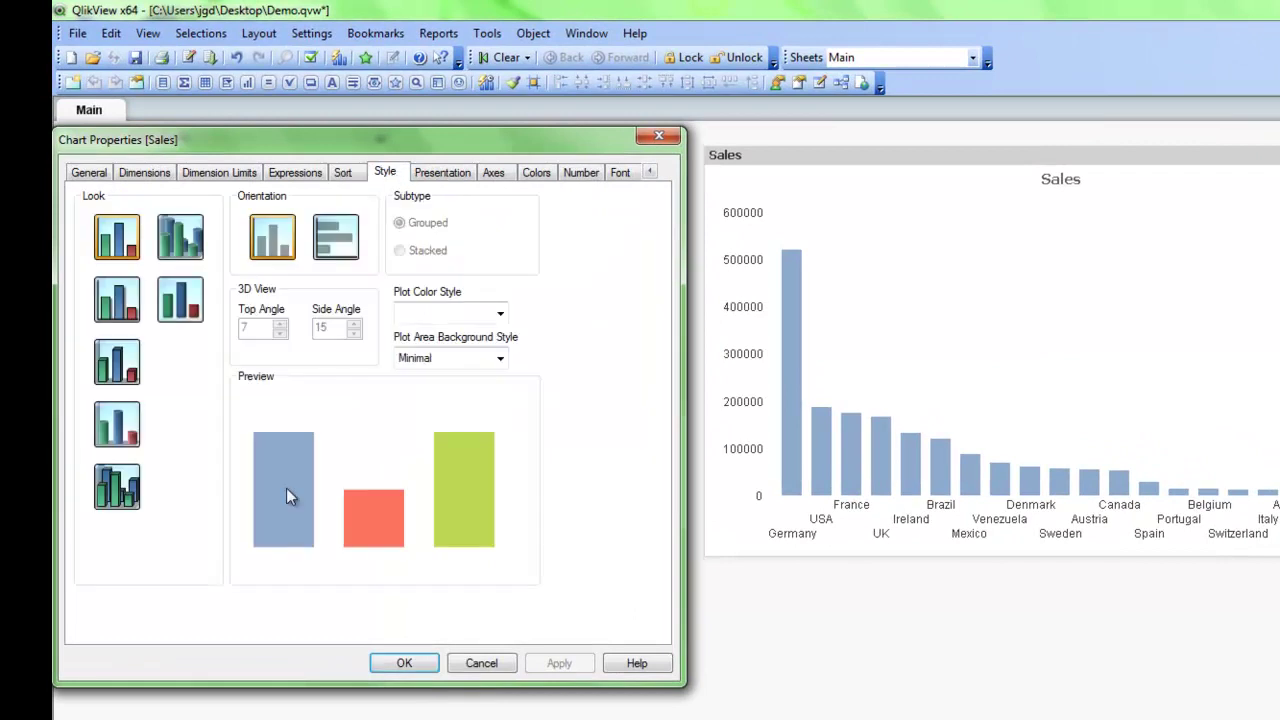
left_click(181, 302)
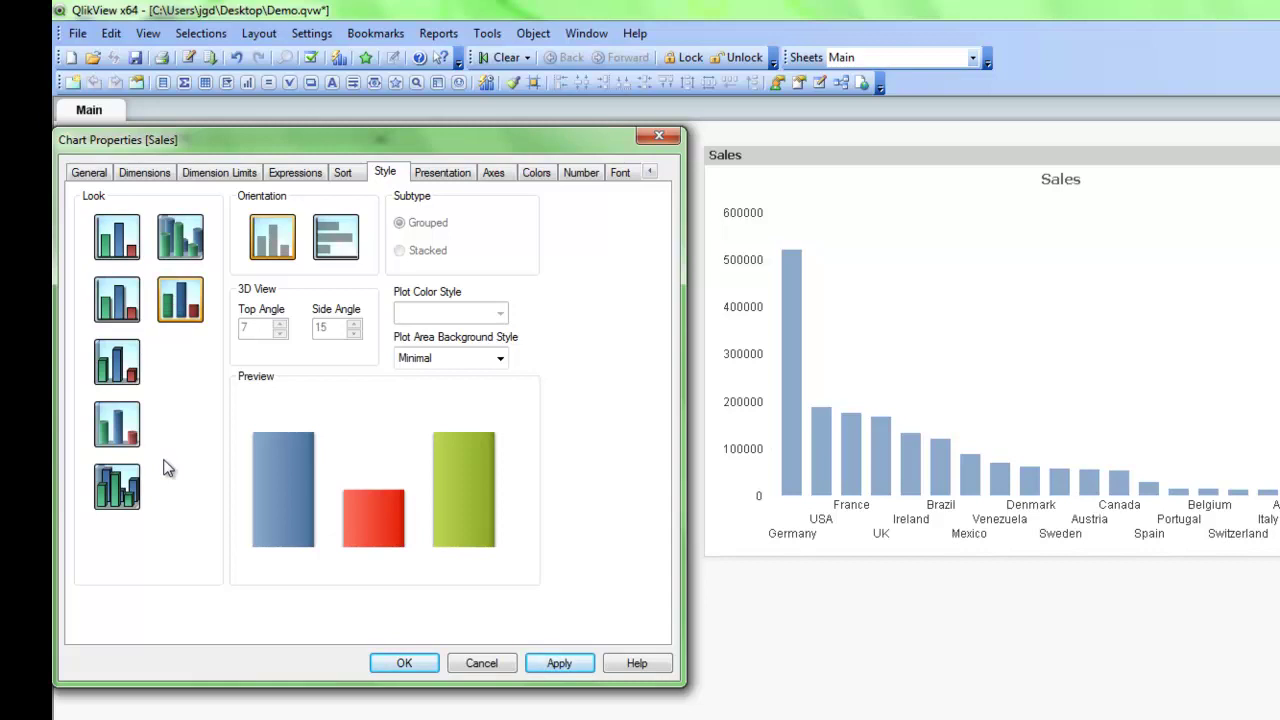
left_click(340, 248)
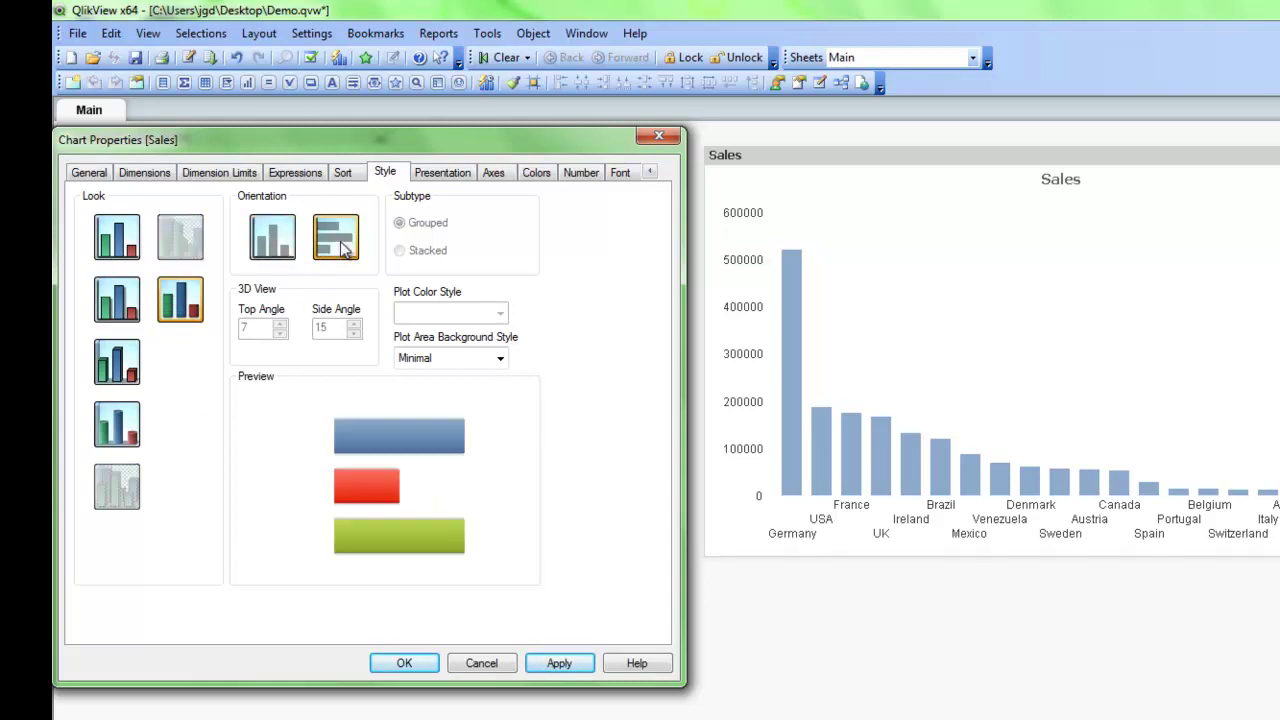
left_click(558, 666)
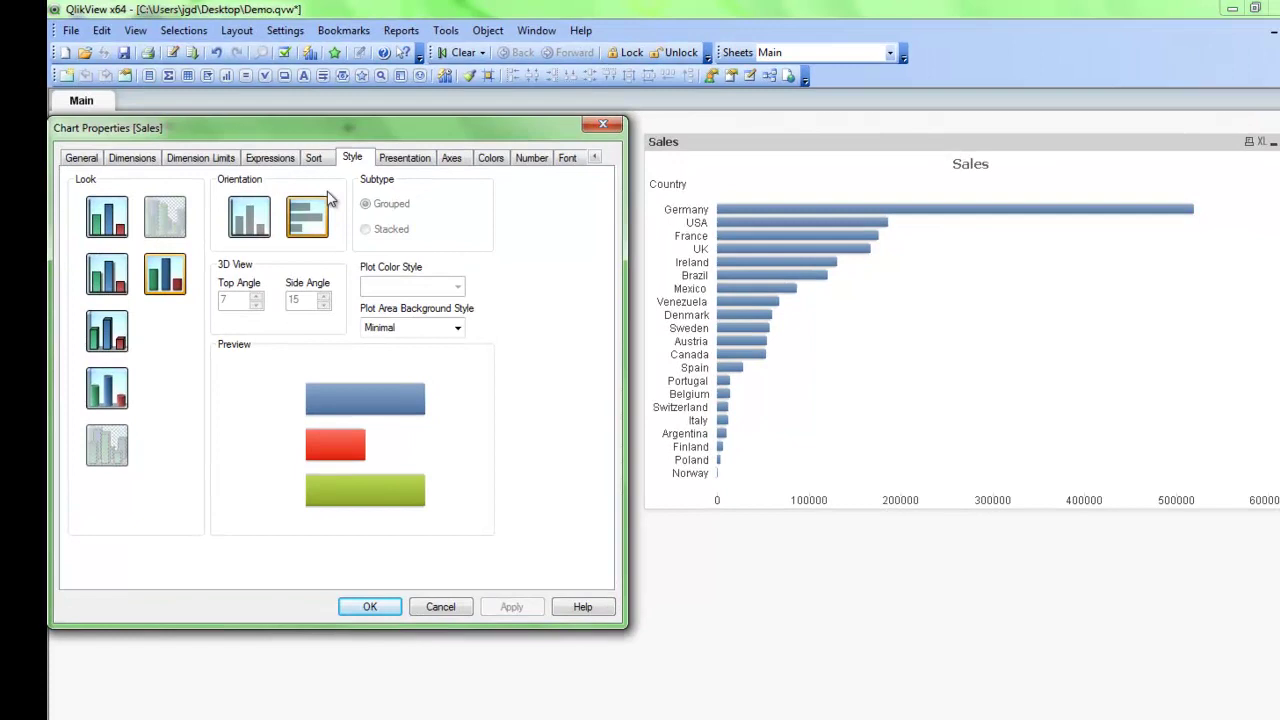
left_click(404, 157)
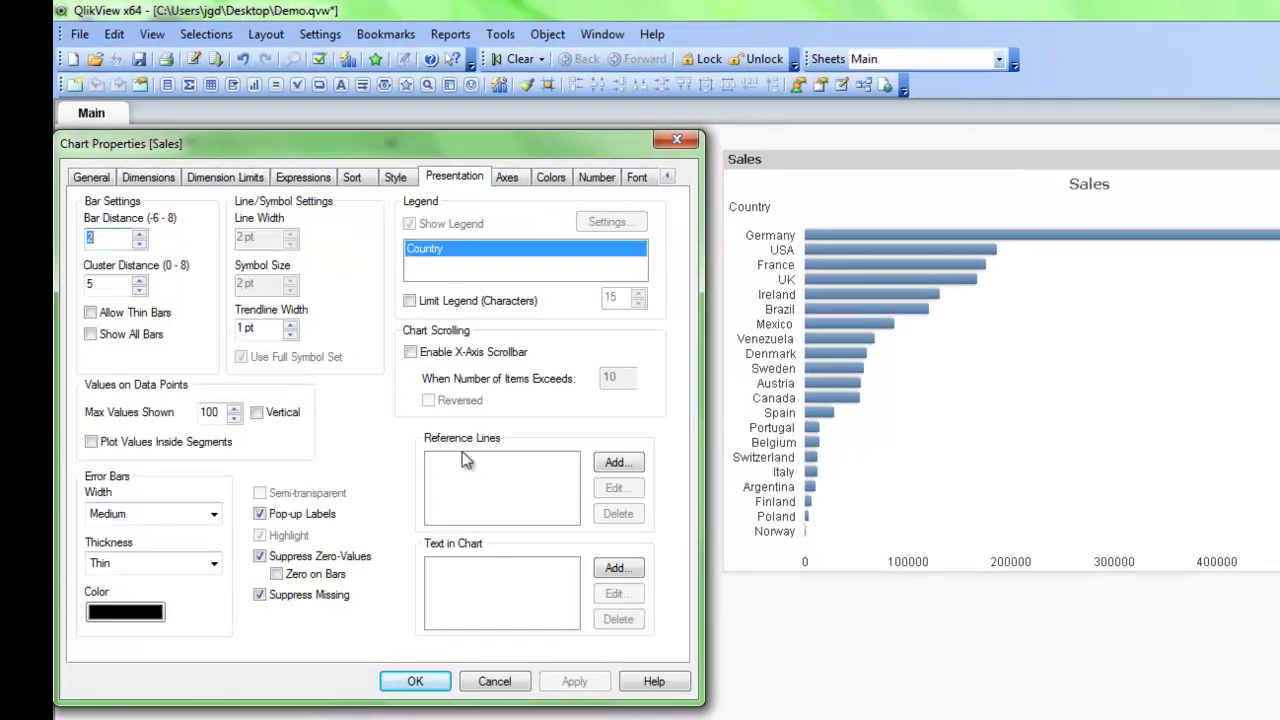
Enable the X-axis scrollbar when the number of items exceeds 8.
left_click(411, 355)
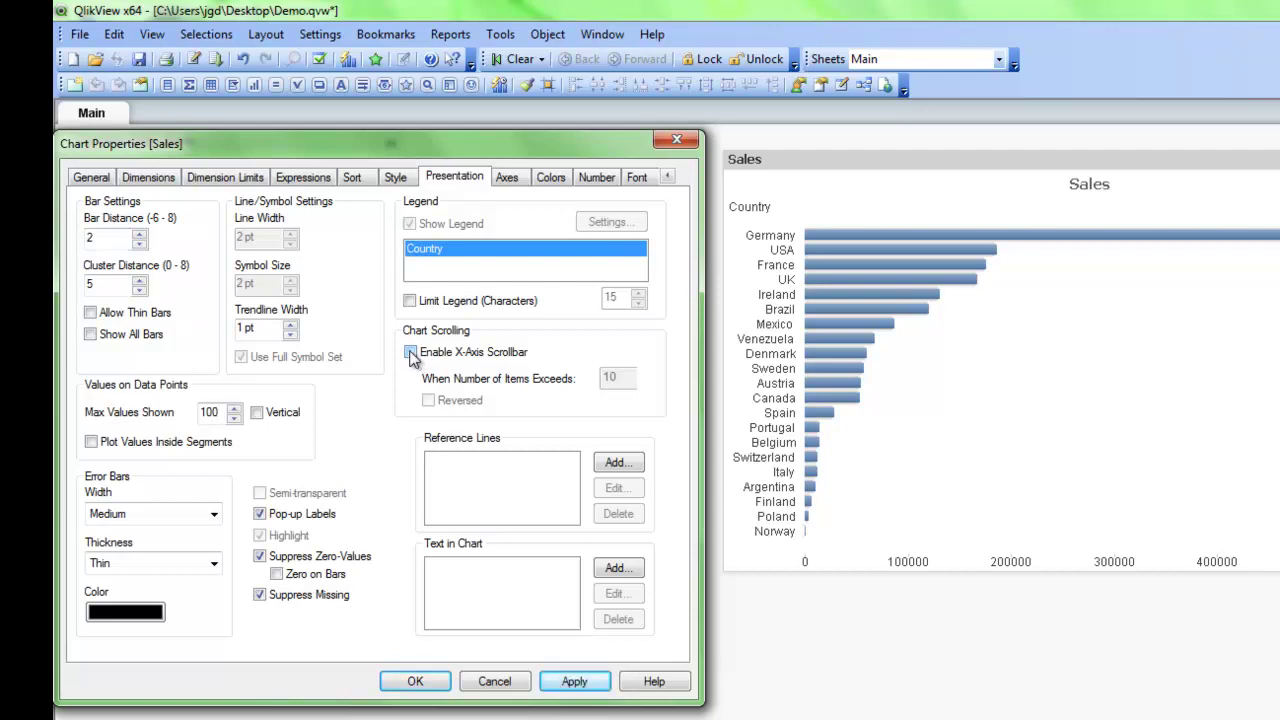
left_click(411, 355)
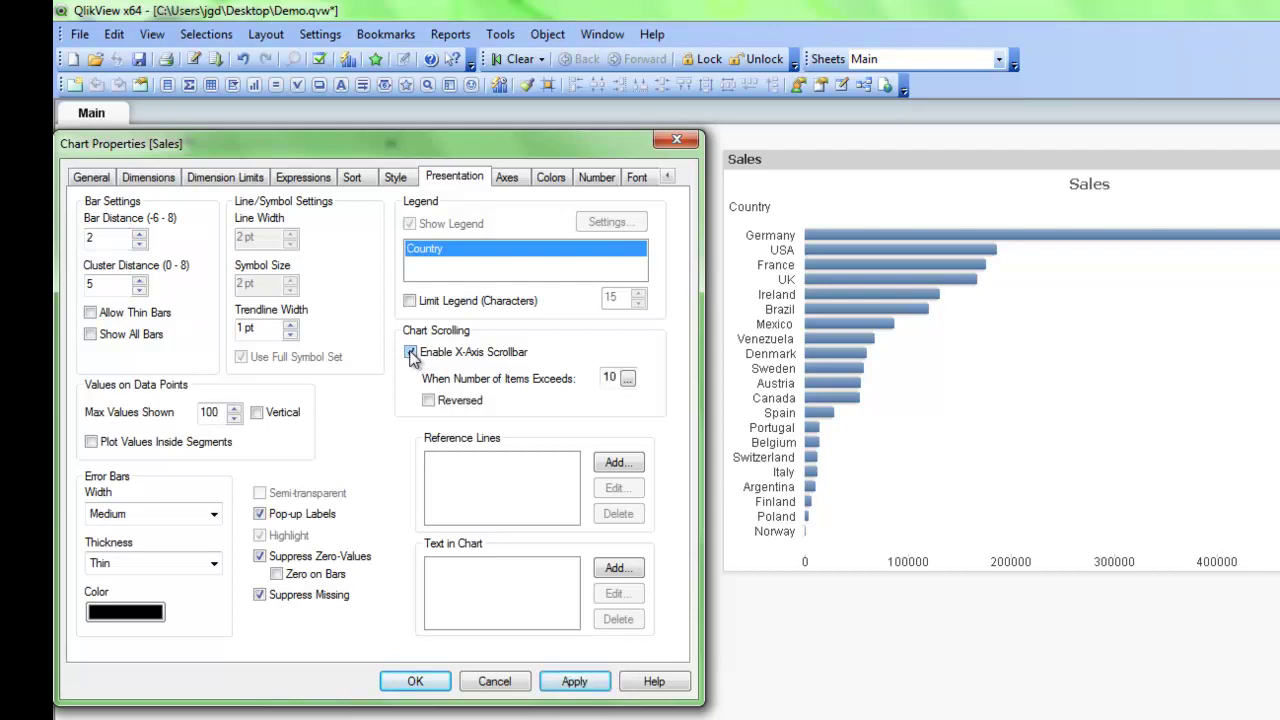
double_click(610, 377)
type("8")
Confirm the chart settings with OK and adjust the Sales chart on the sheet.
left_click(414, 680)
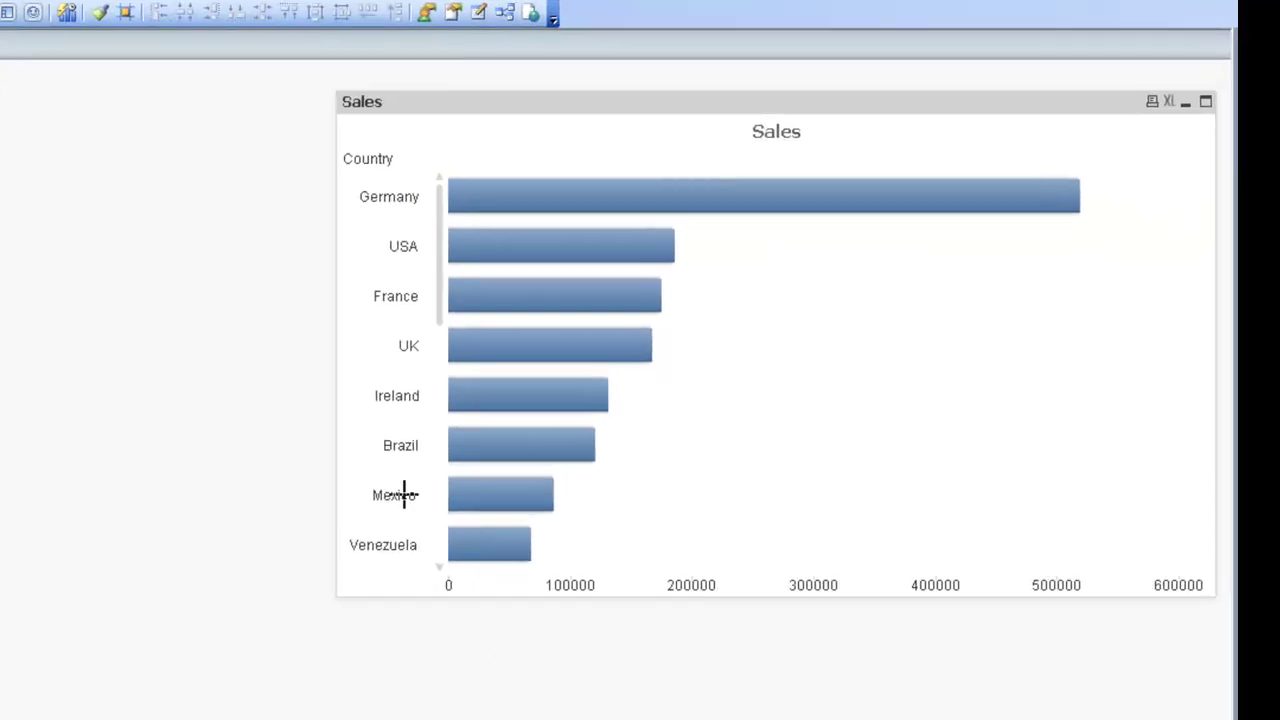
mouse_move(414, 214)
left_mouse_down()
mouse_move(410, 448)
mouse_move(411, 189)
left_mouse_up()
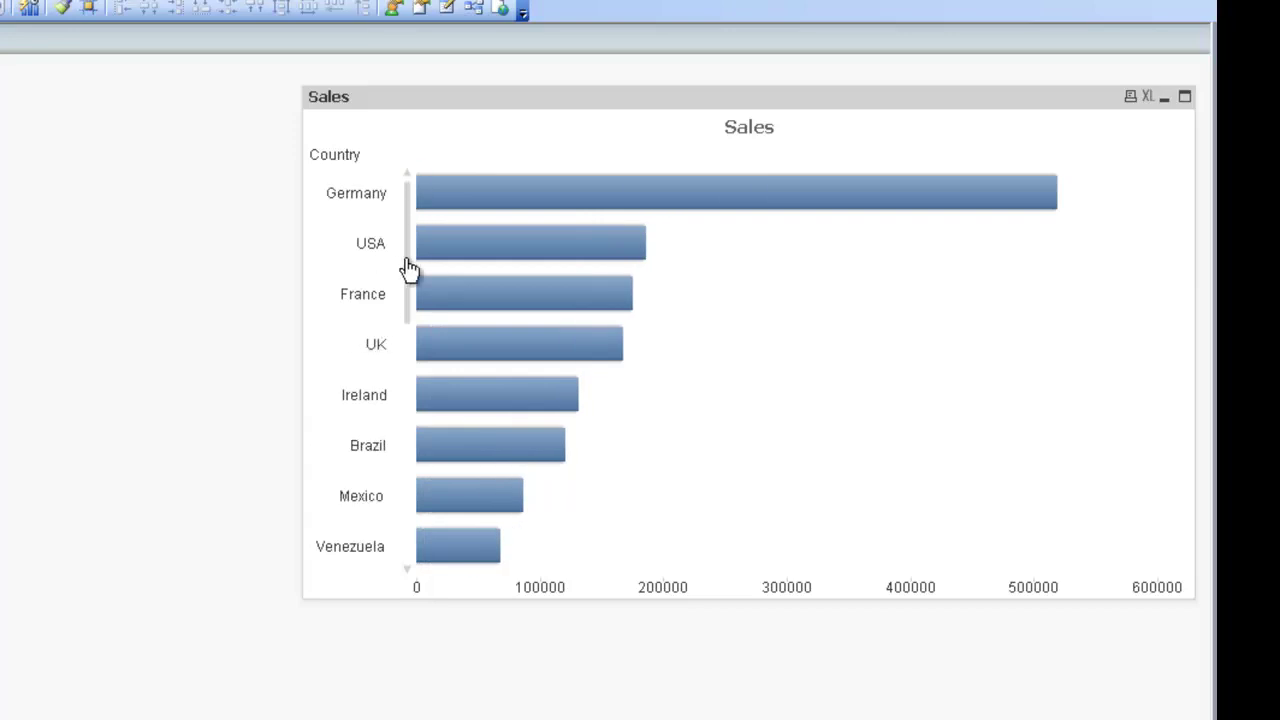
left_click_drag(403, 271, 407, 205)
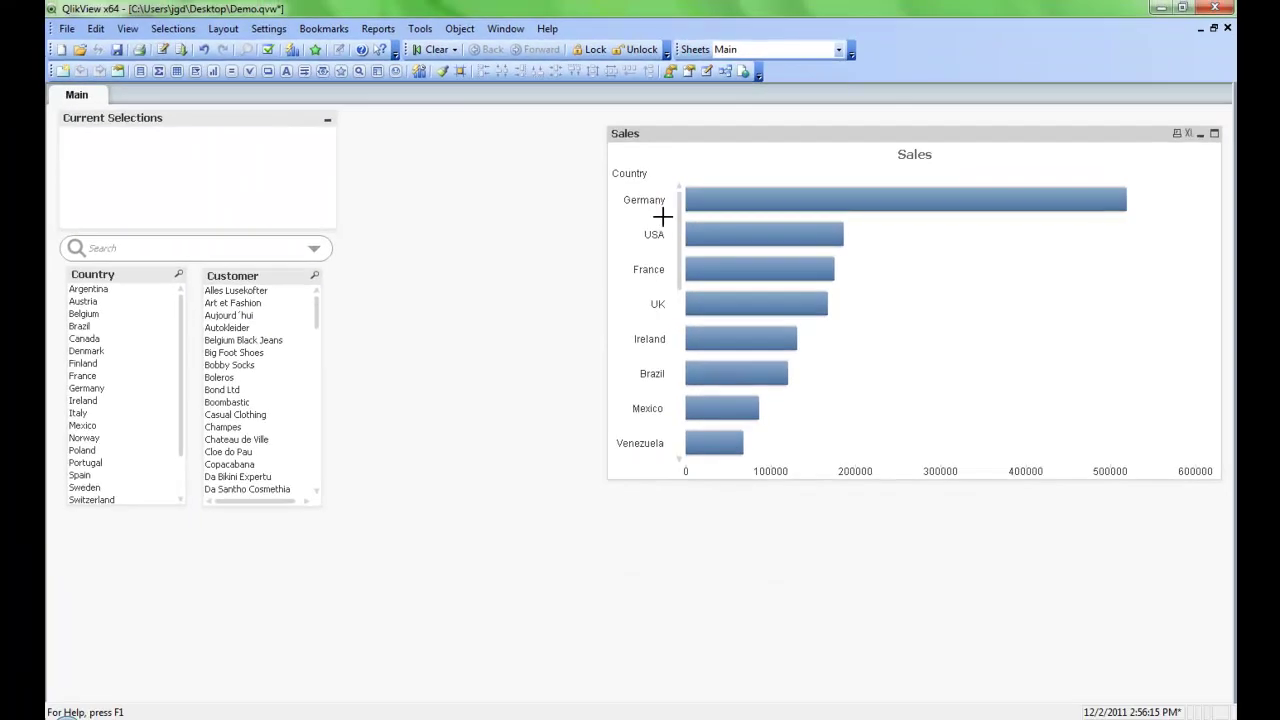
Reopen the Sales chart's Chart Properties and move the dialog left to uncover the chart.
right_click(376, 214)
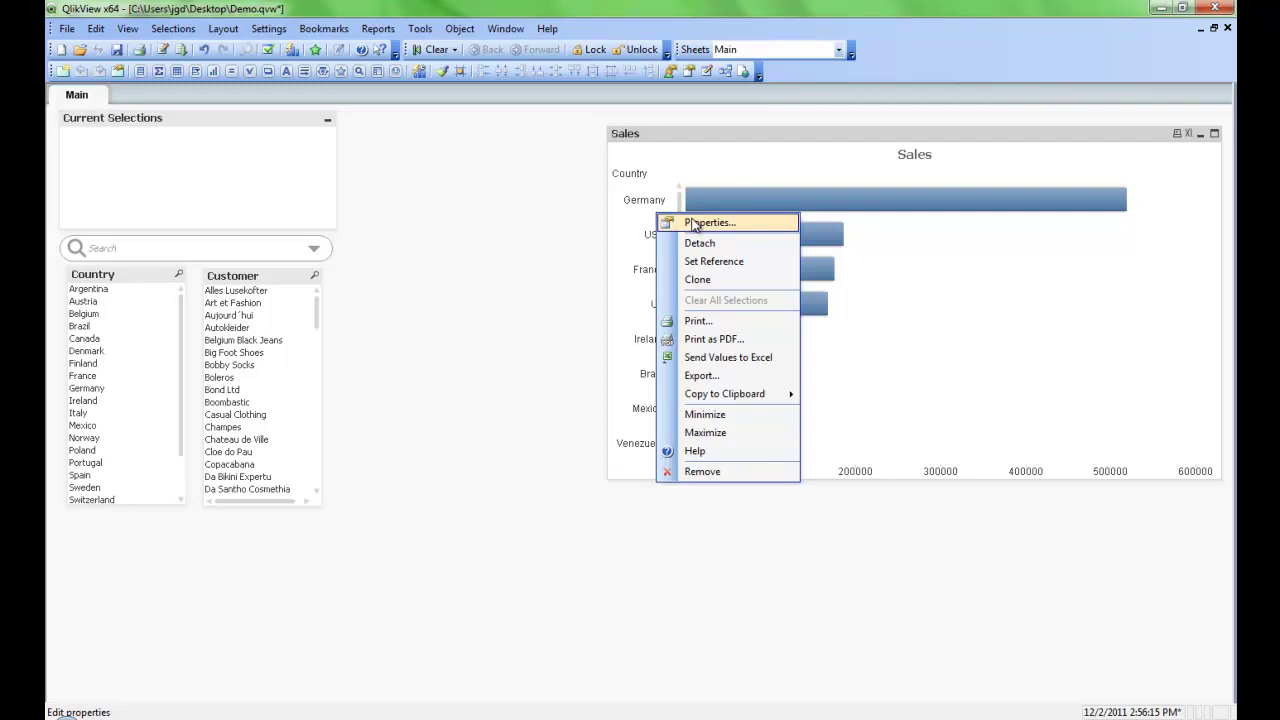
left_click(694, 224)
left_click_drag(553, 124, 243, 124)
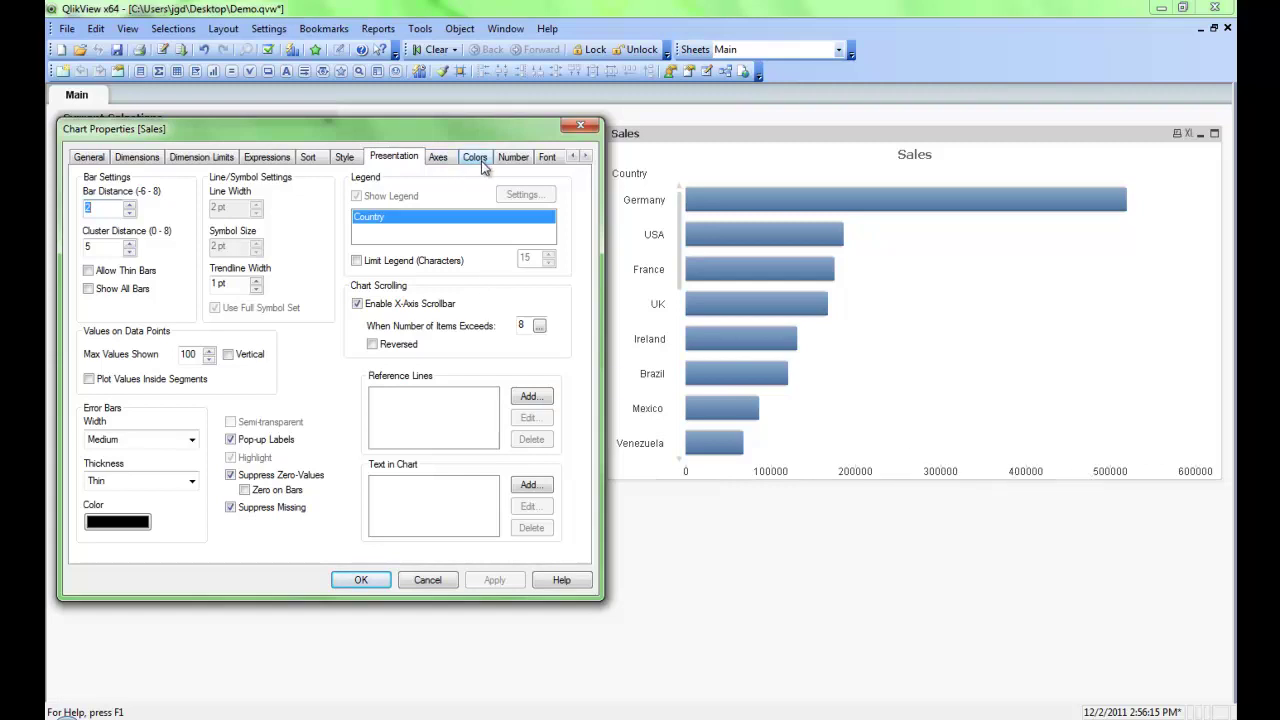
Format Sales as Money with symbols $, $ K, $ M and $ B, and apply it.
left_click(513, 157)
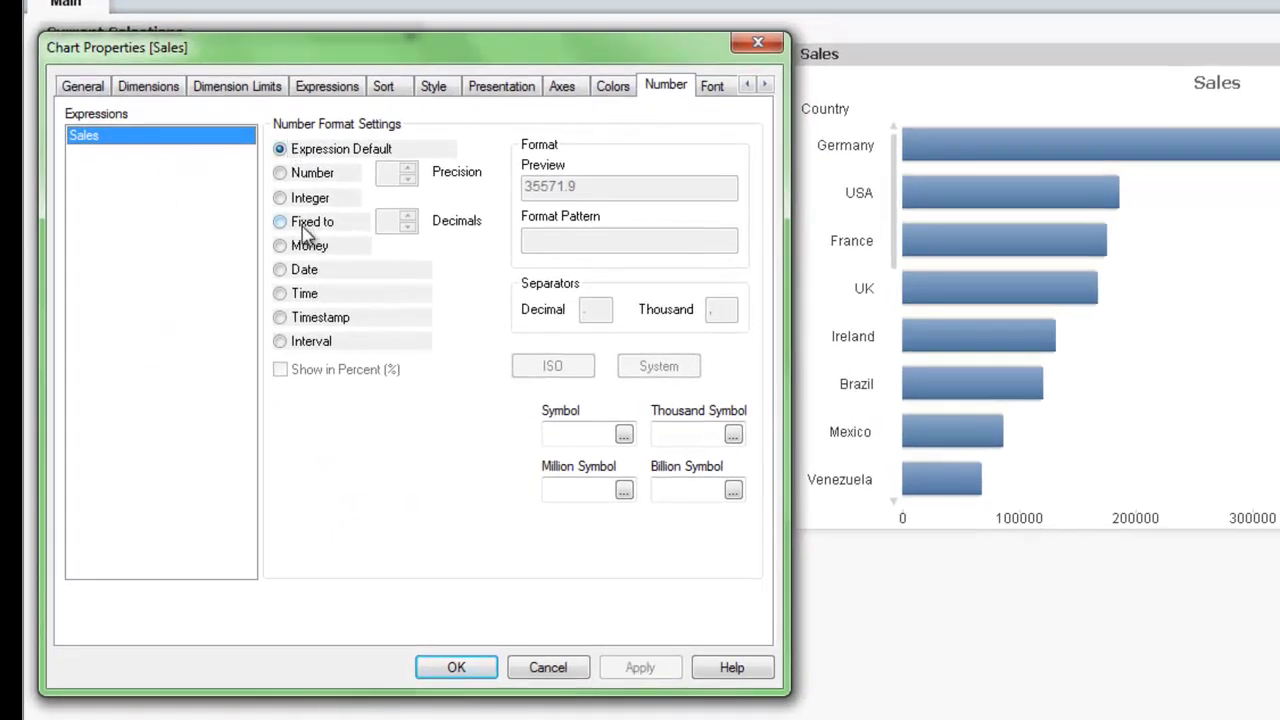
left_click(281, 246)
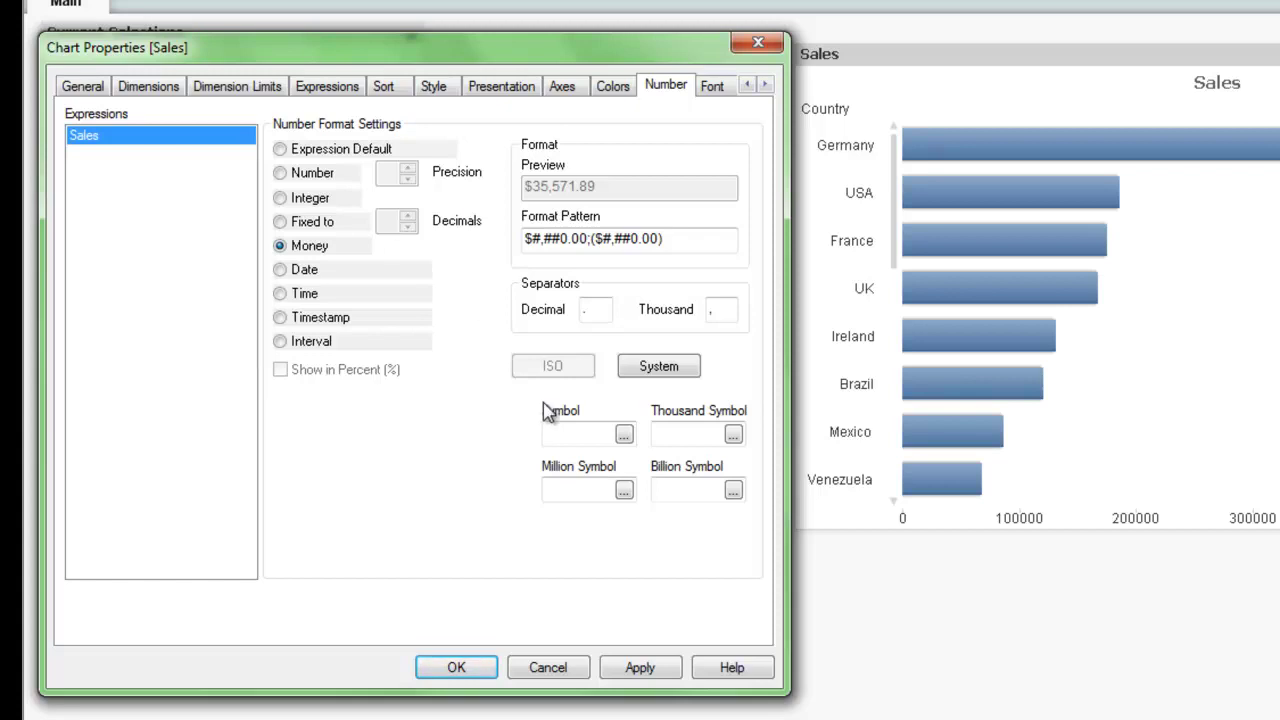
left_click(606, 432)
type("$$ K")
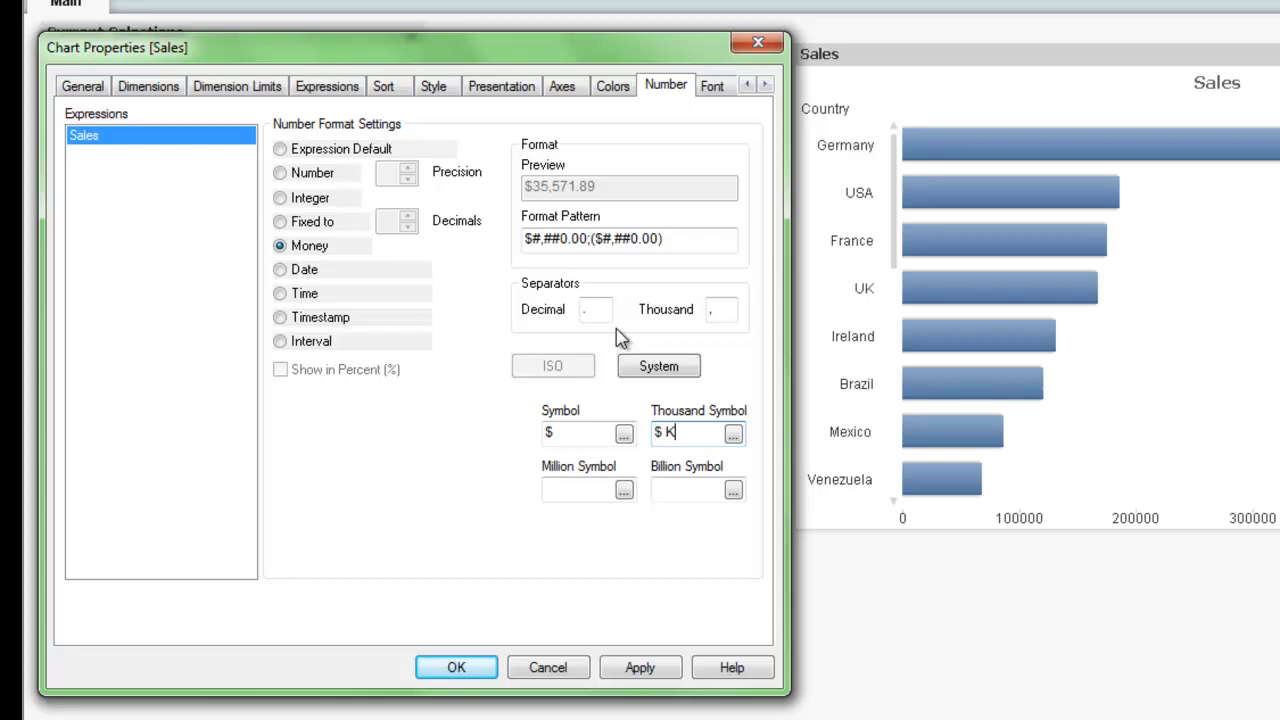
key("Tab")
type("$ M")
key("Tab")
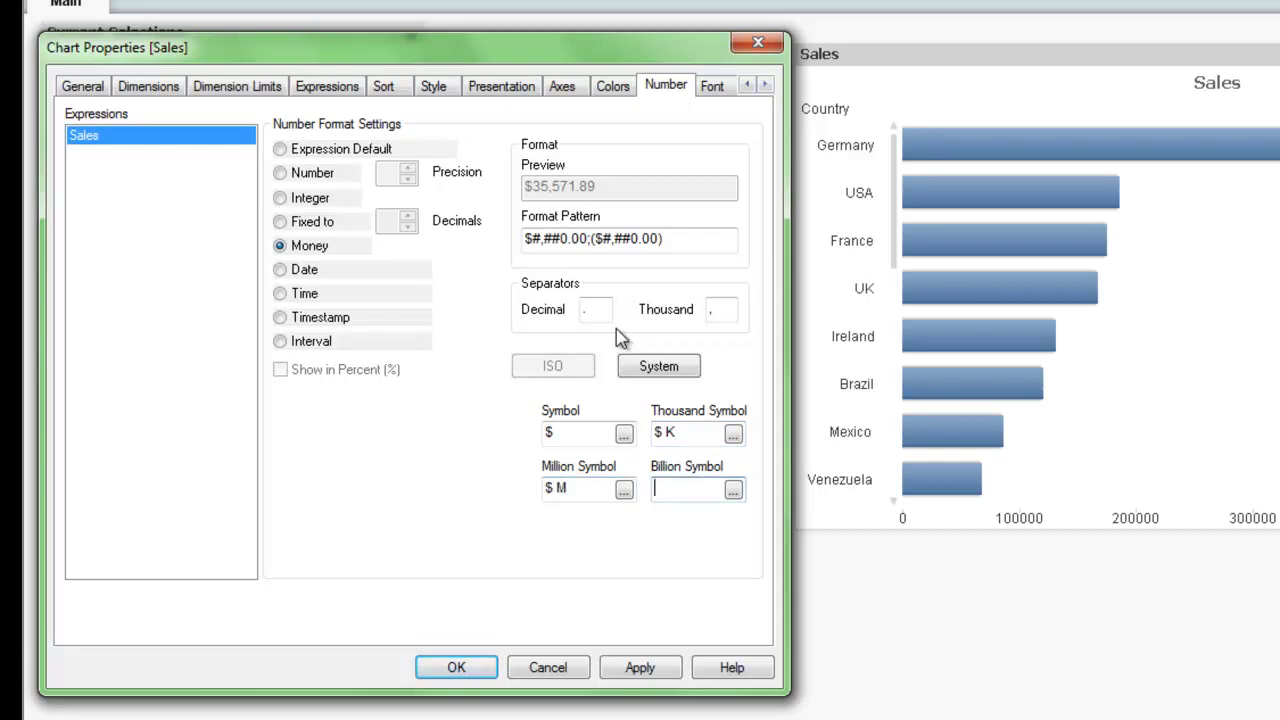
type("$ B")
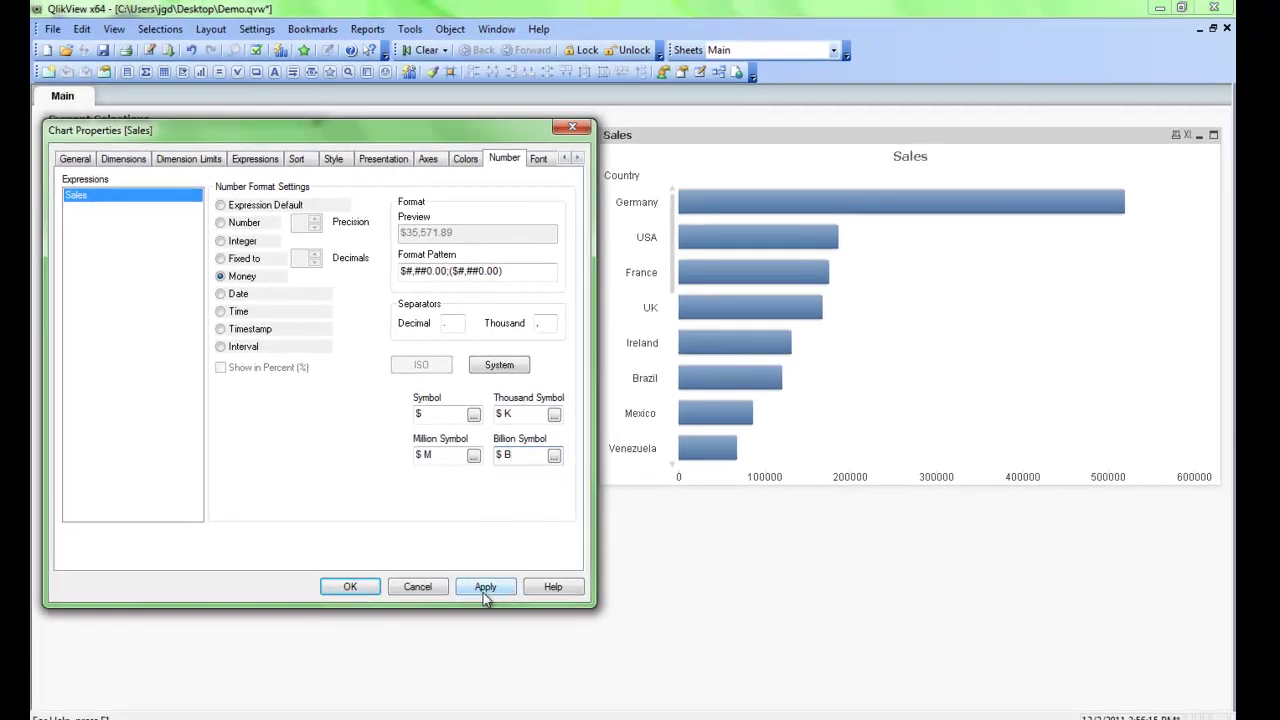
left_click(543, 617)
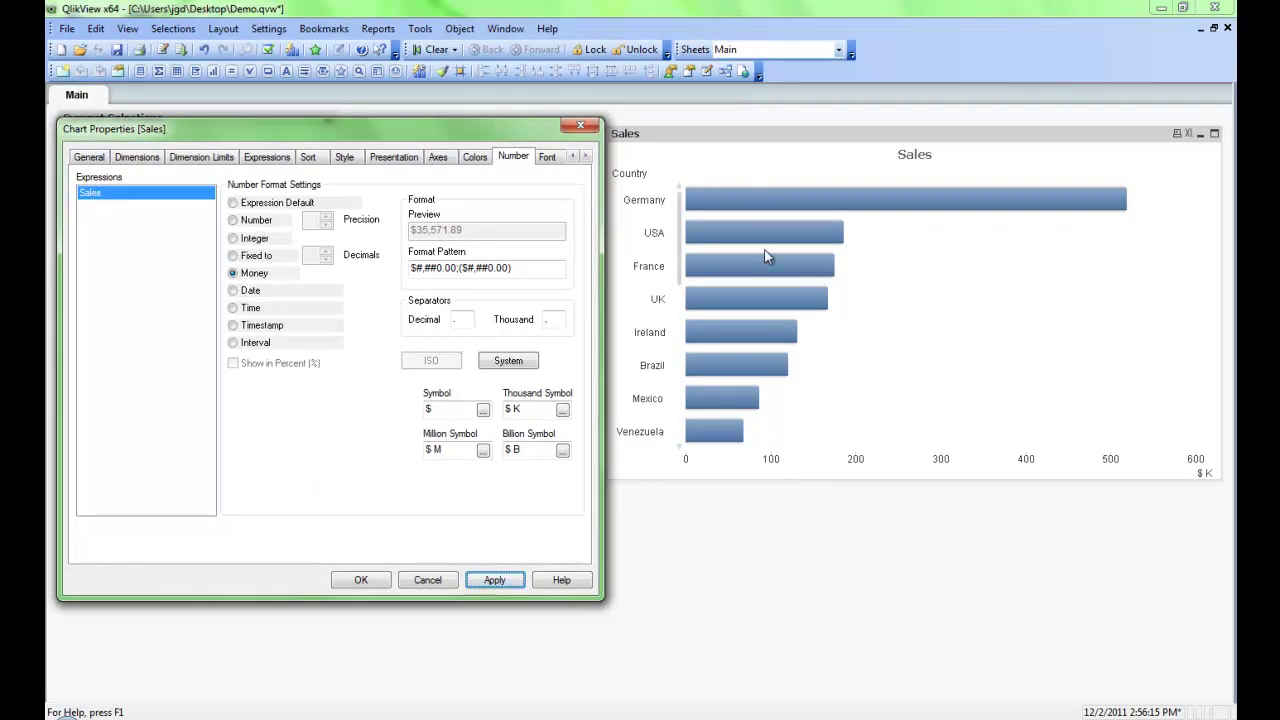
Show the grid and the minor grid along the value axis, applying each.
left_click(437, 160)
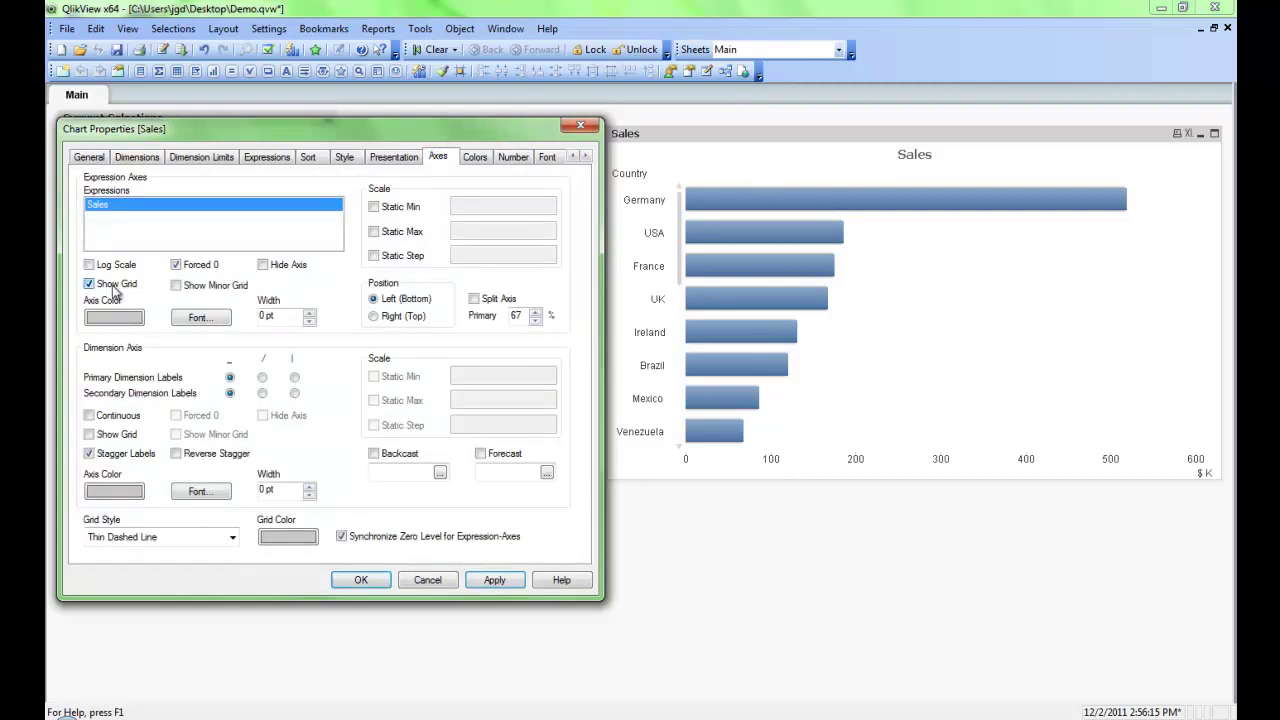
left_click(491, 582)
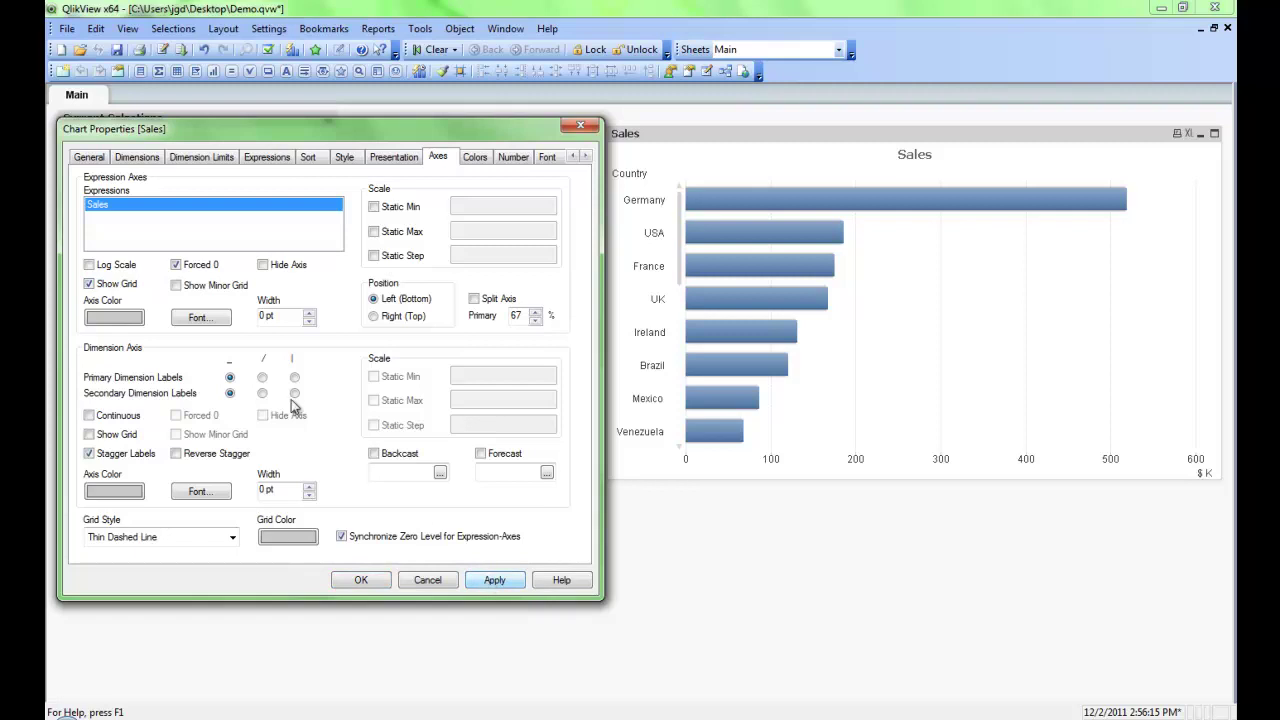
left_click(212, 286)
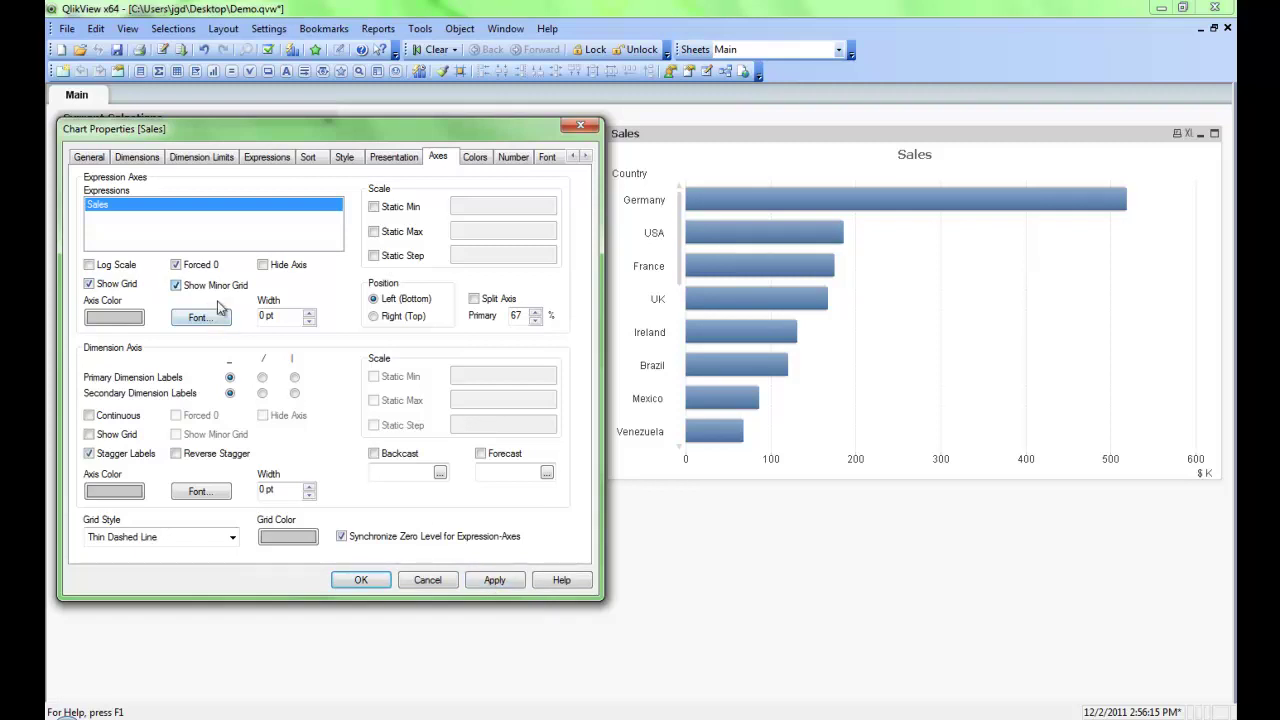
left_click(495, 582)
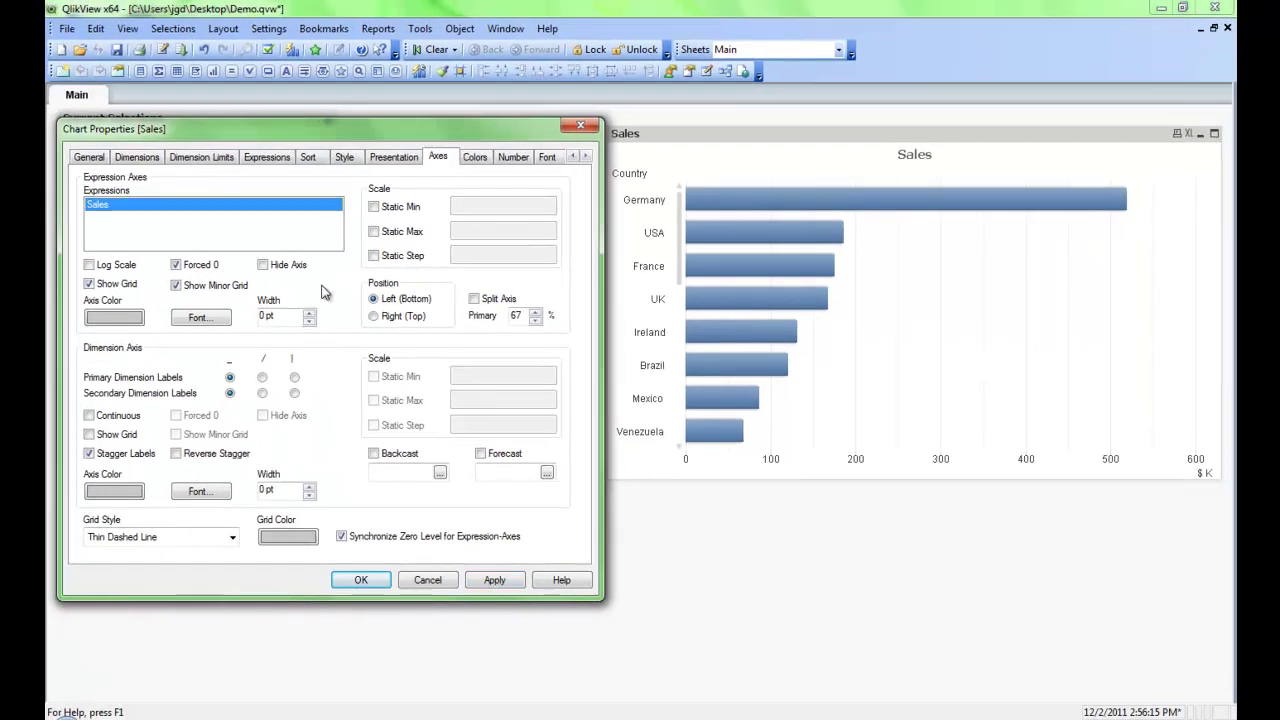
left_click(78, 160)
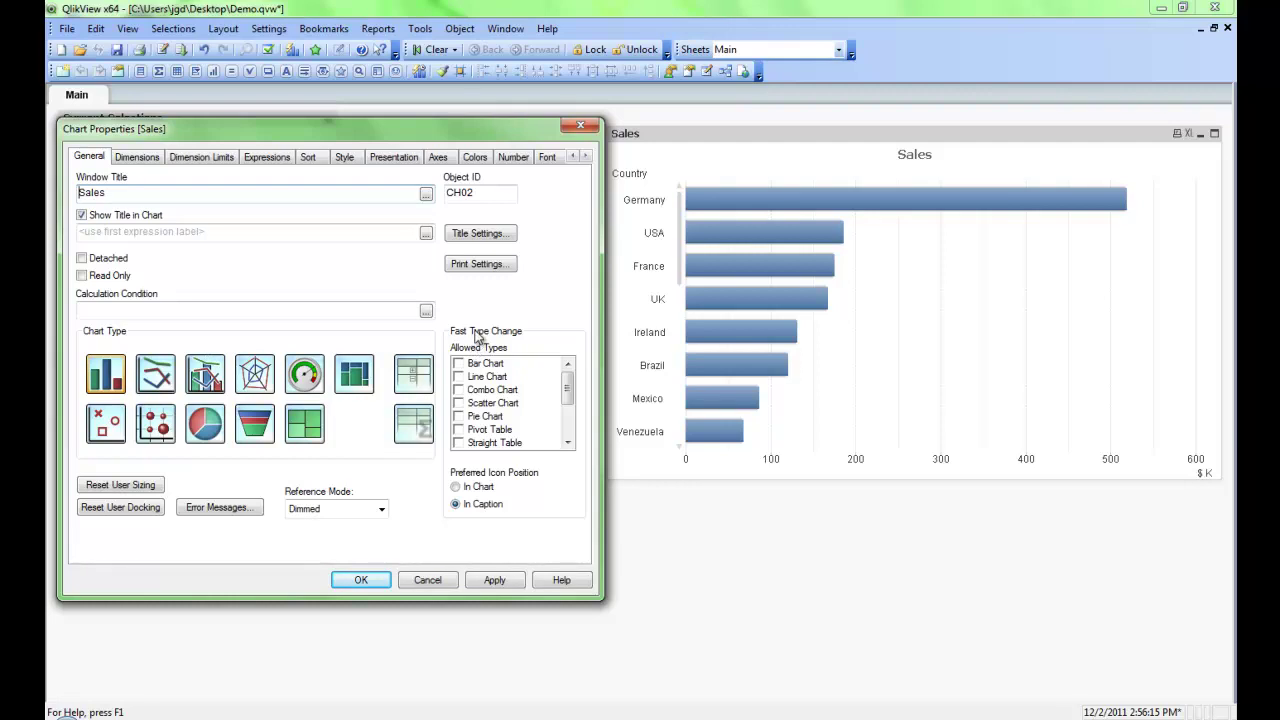
Enable Fast Type Change for Bar Chart and Straight Table, then confirm with OK.
left_click(459, 364)
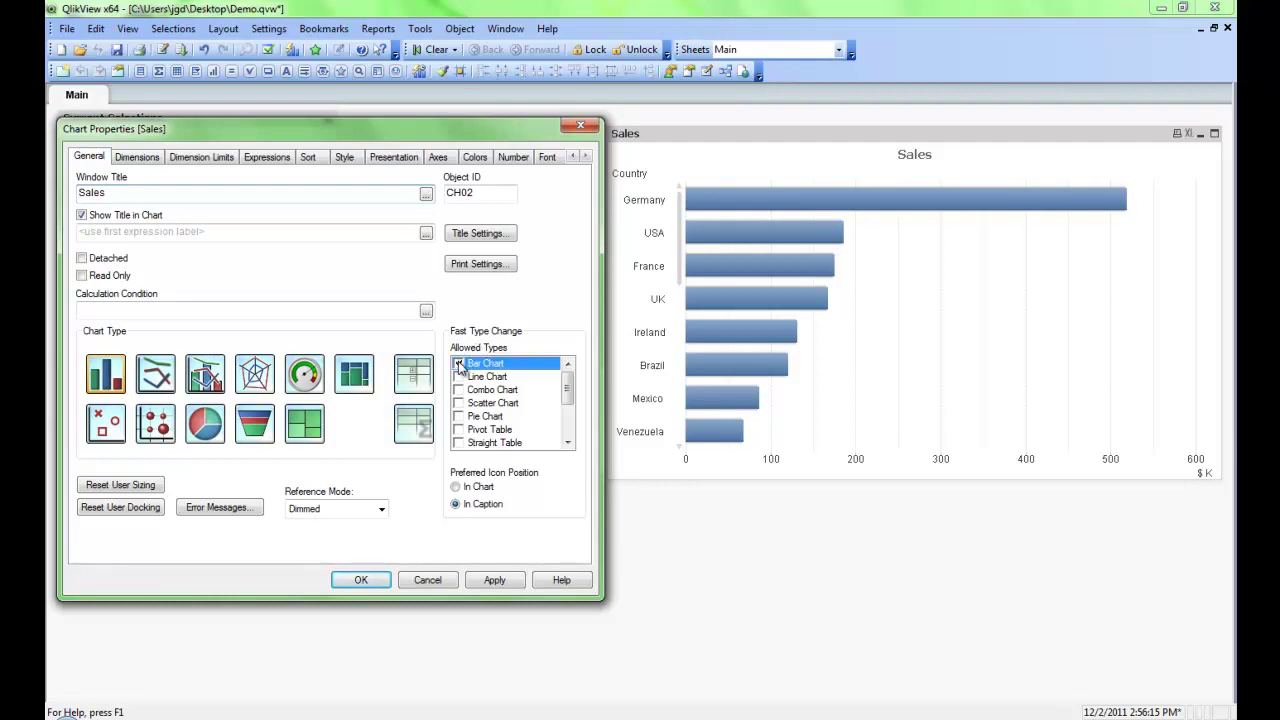
left_click(459, 443)
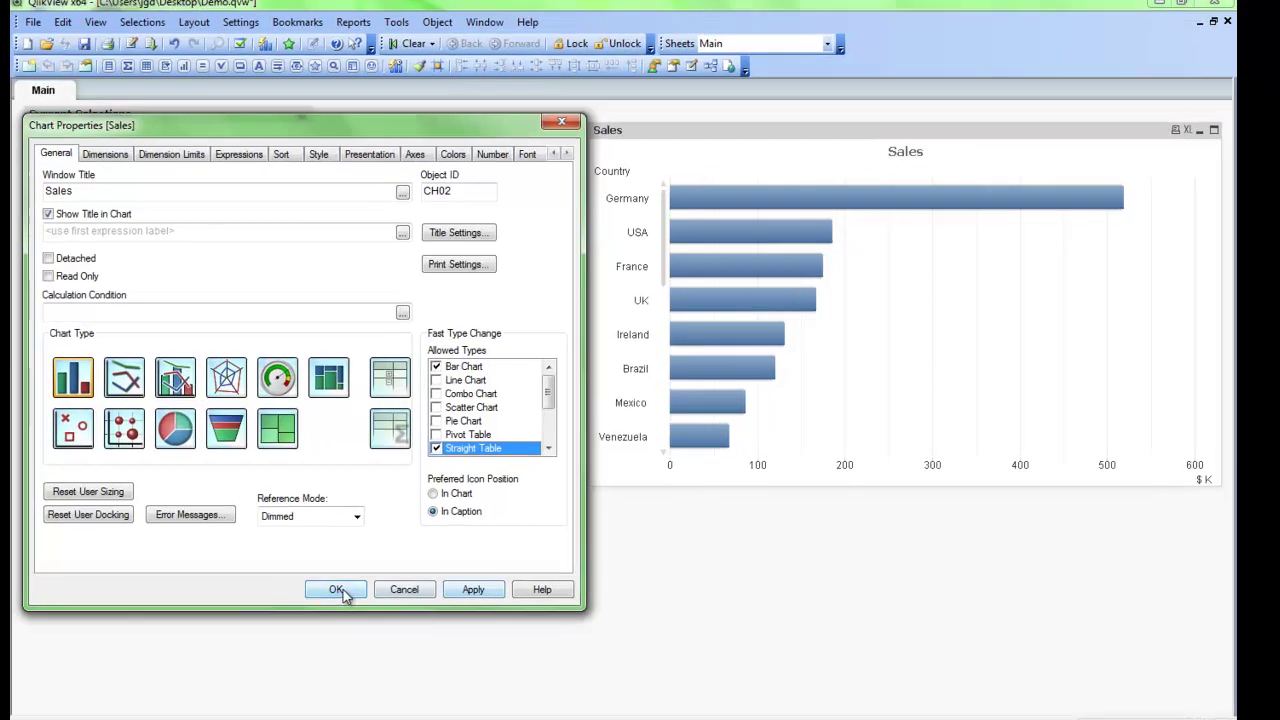
left_click(340, 590)
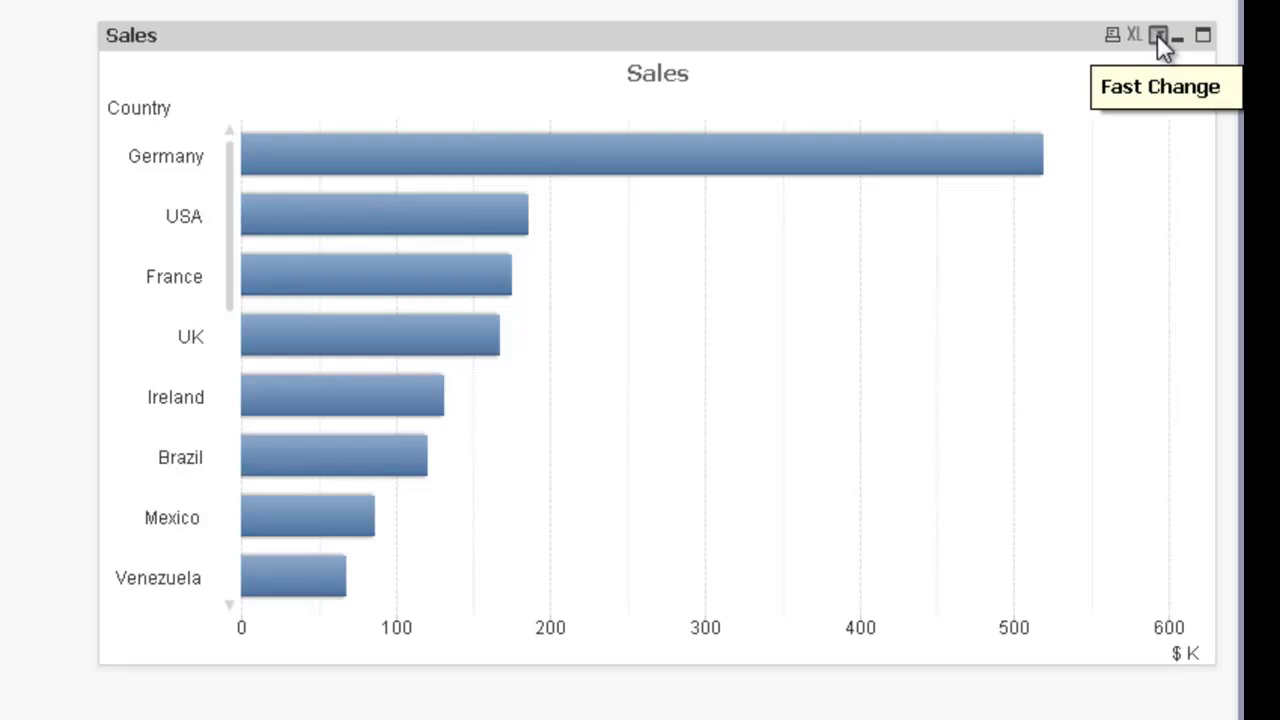
left_click(1158, 36)
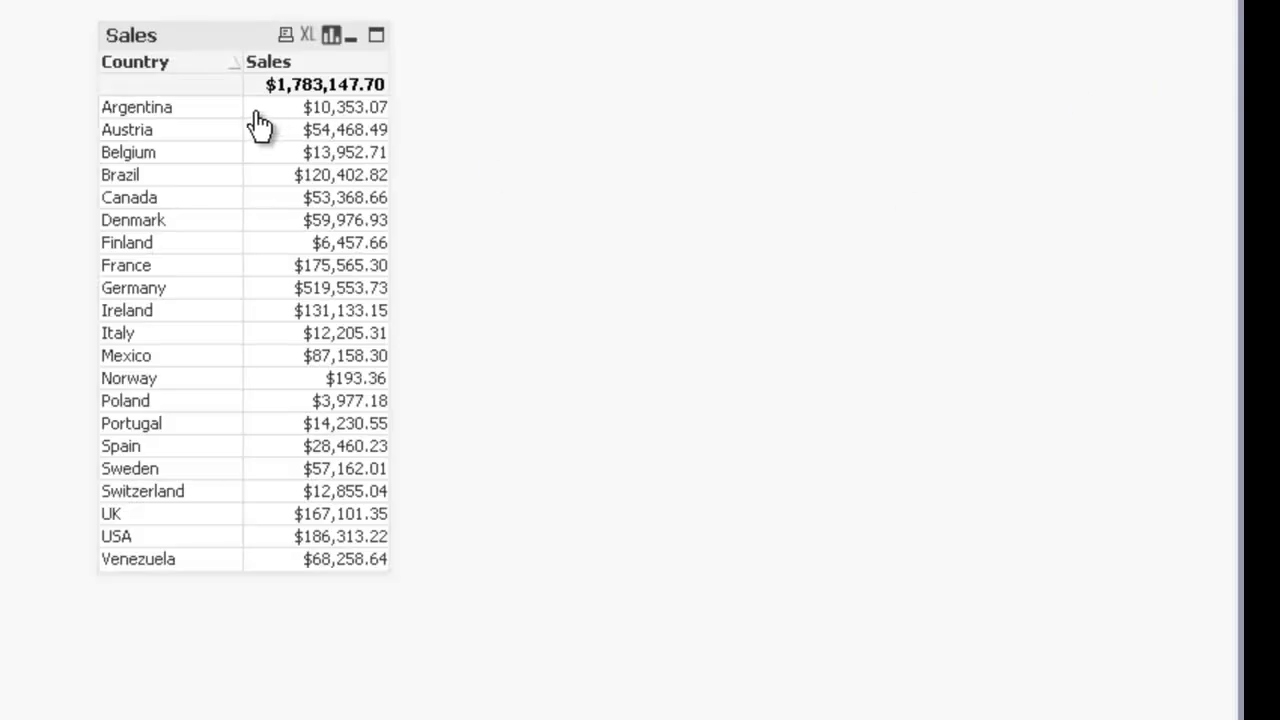
left_click(333, 40)
mouse_move(360, 330)
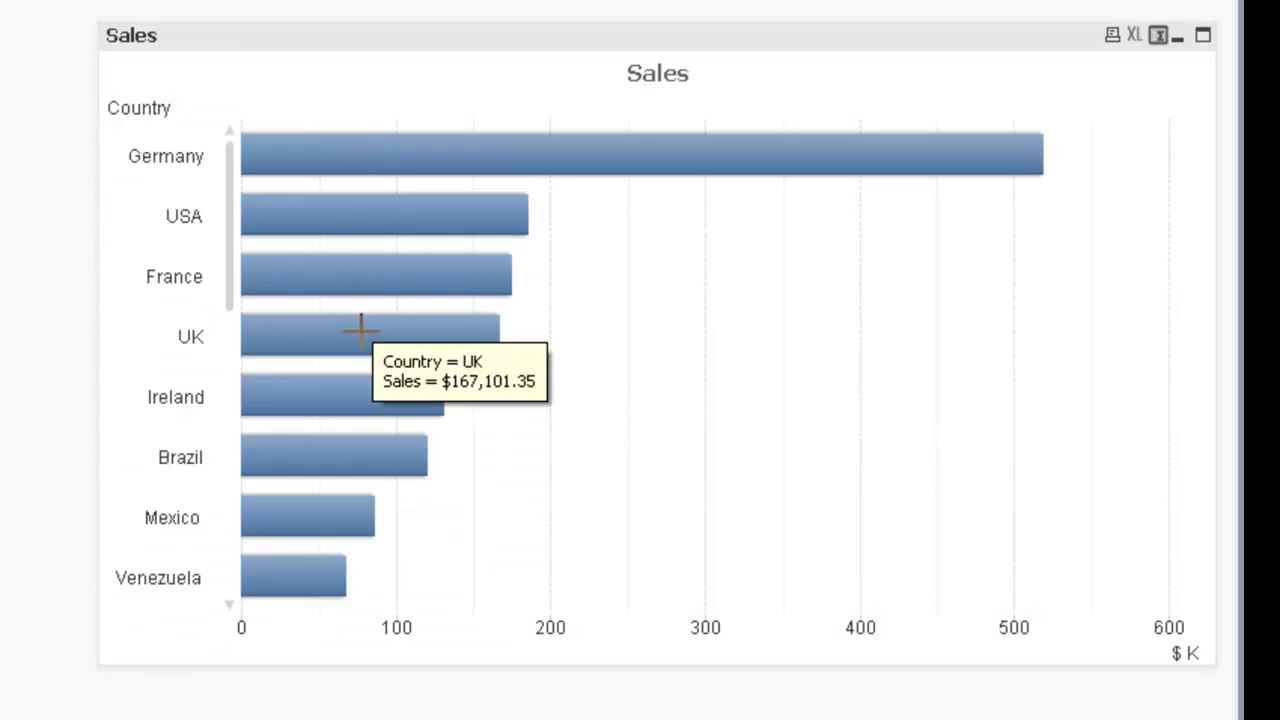